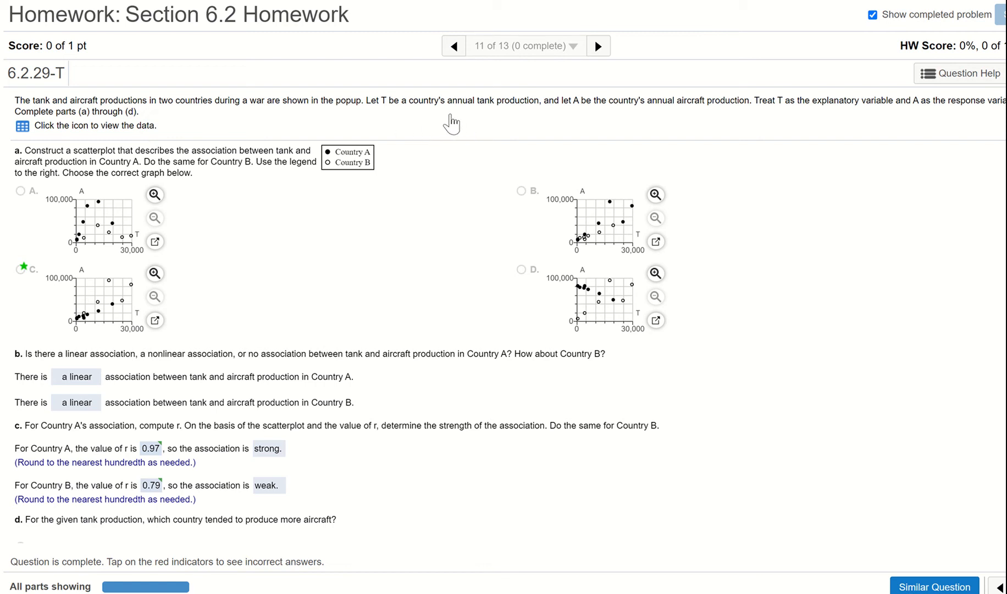
Open the question's Tank and Aircraft Production data table and load it into StatCrunch
left_click(22, 125)
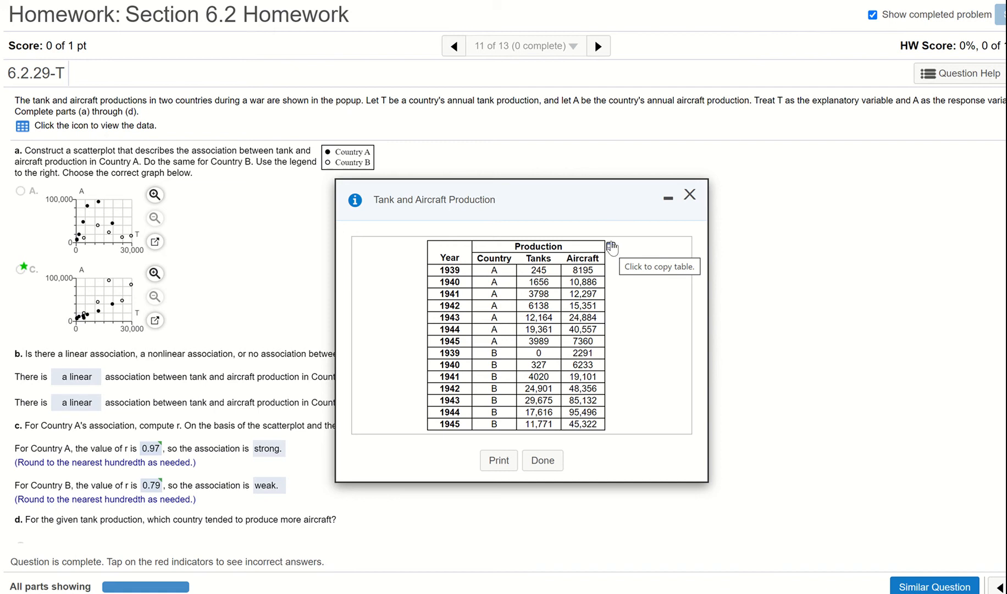
left_click(612, 248)
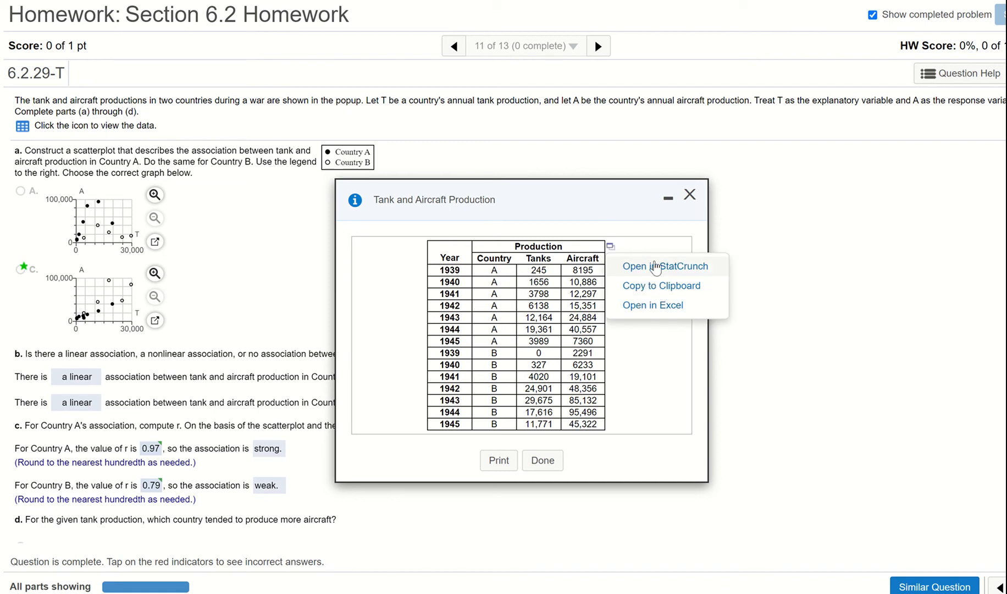
left_click(655, 266)
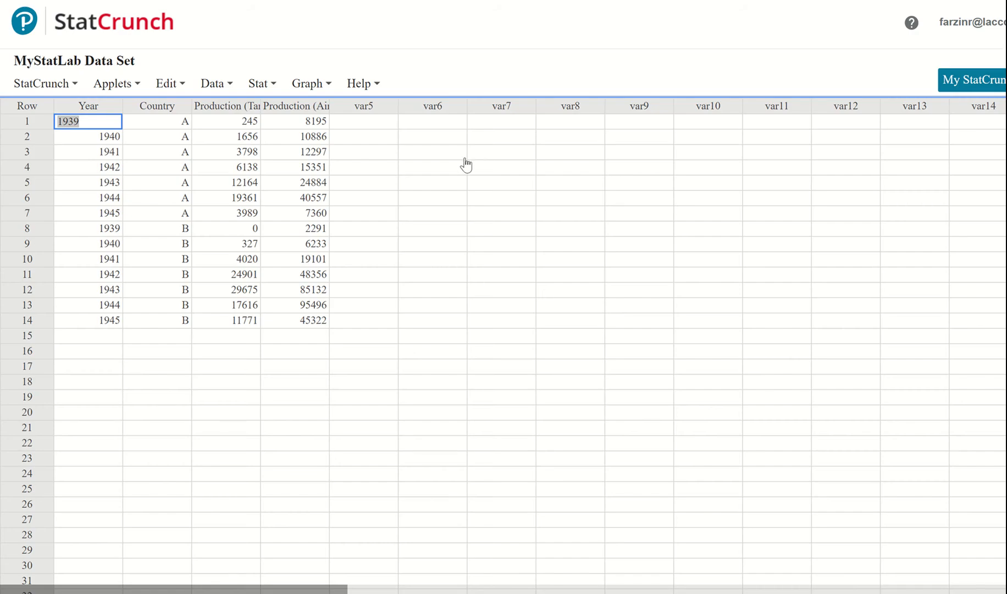
Open the Scatter Plot setup and move its dialog aside to uncover the data columns
left_click(260, 84)
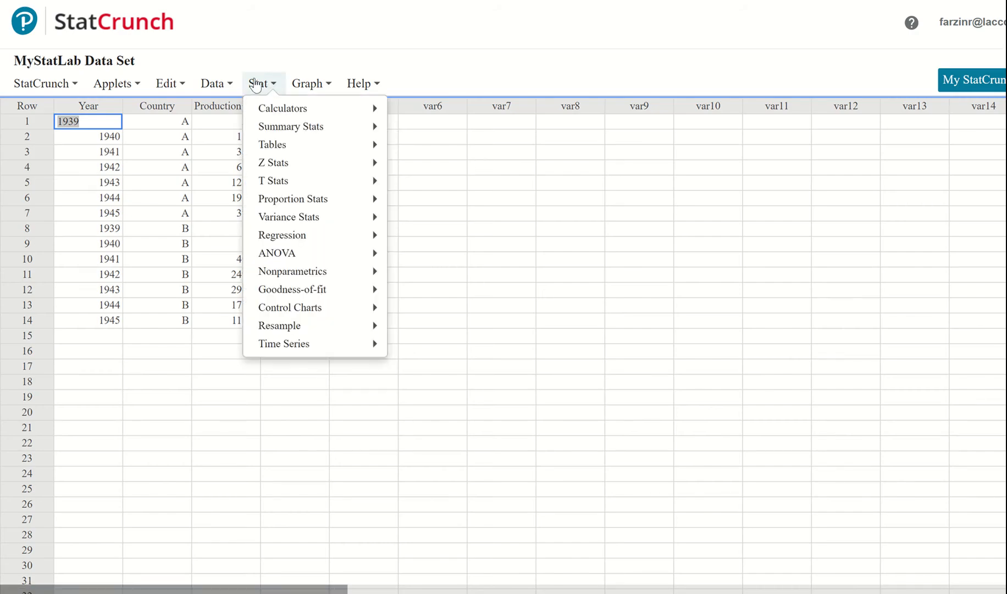
left_click(328, 86)
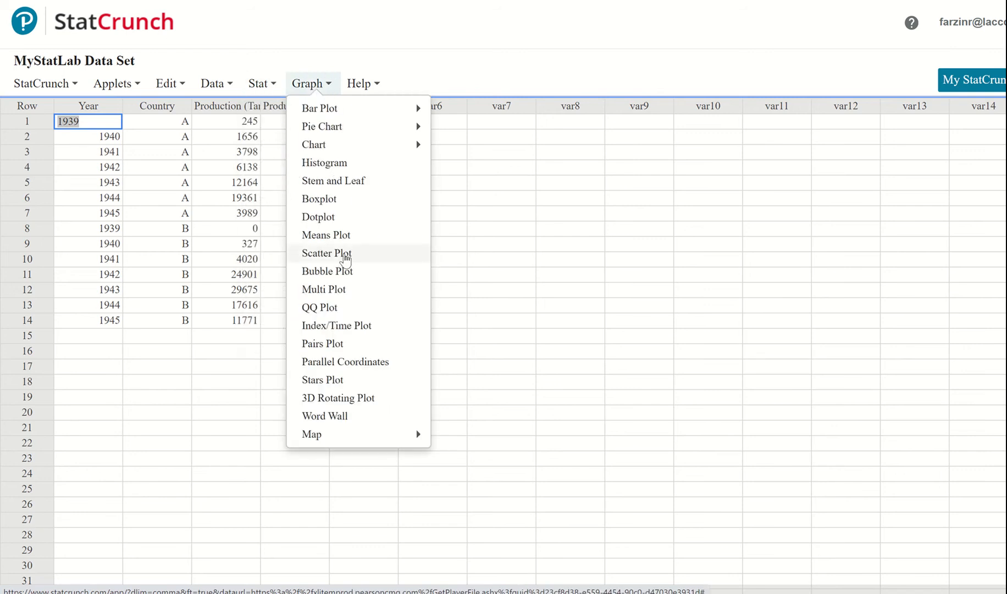
left_click(345, 254)
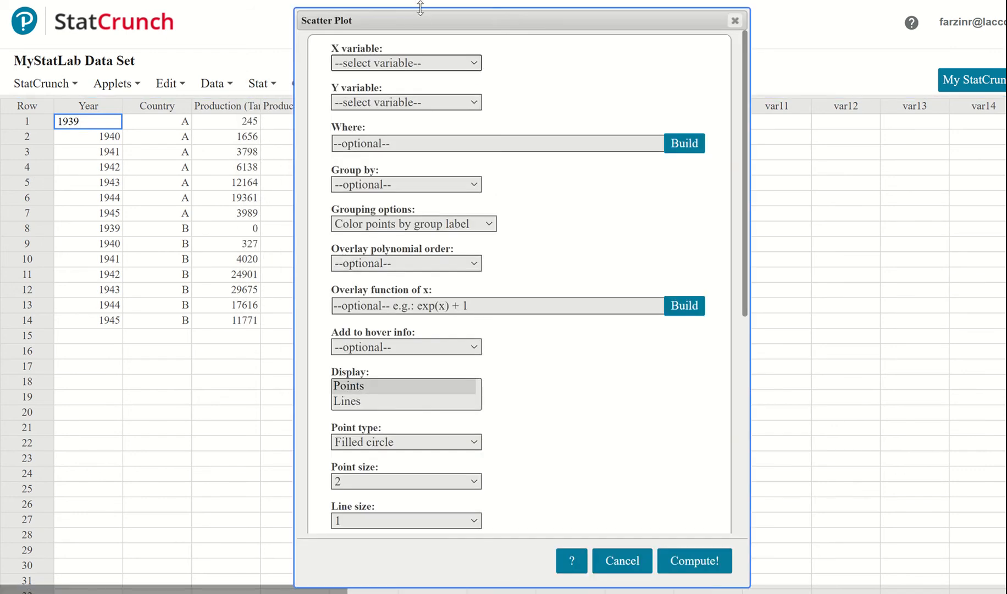
left_click_drag(421, 8, 628, 0)
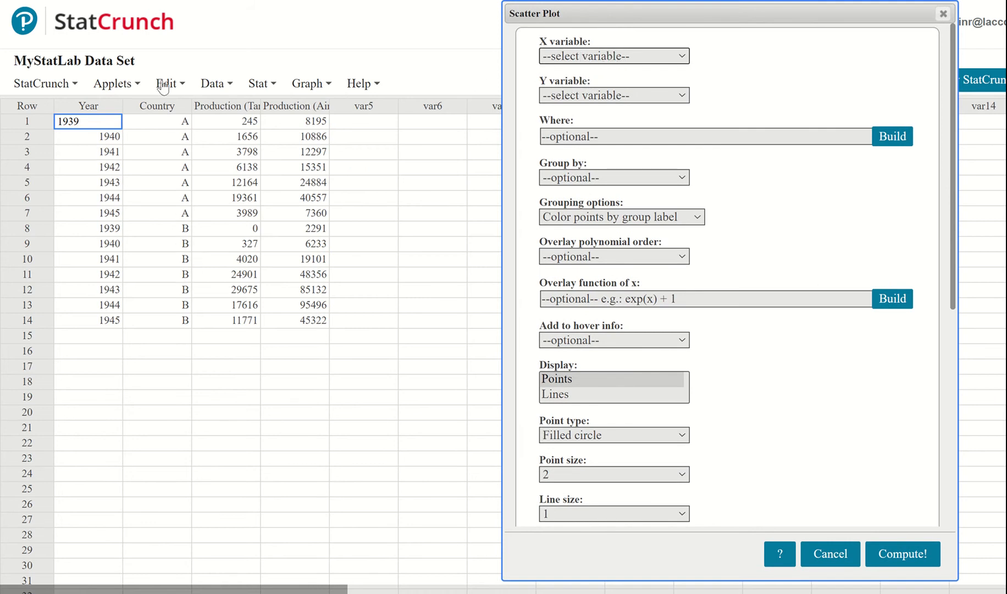
Rename the tank production column as T and the aircraft production column as A
left_click(230, 103)
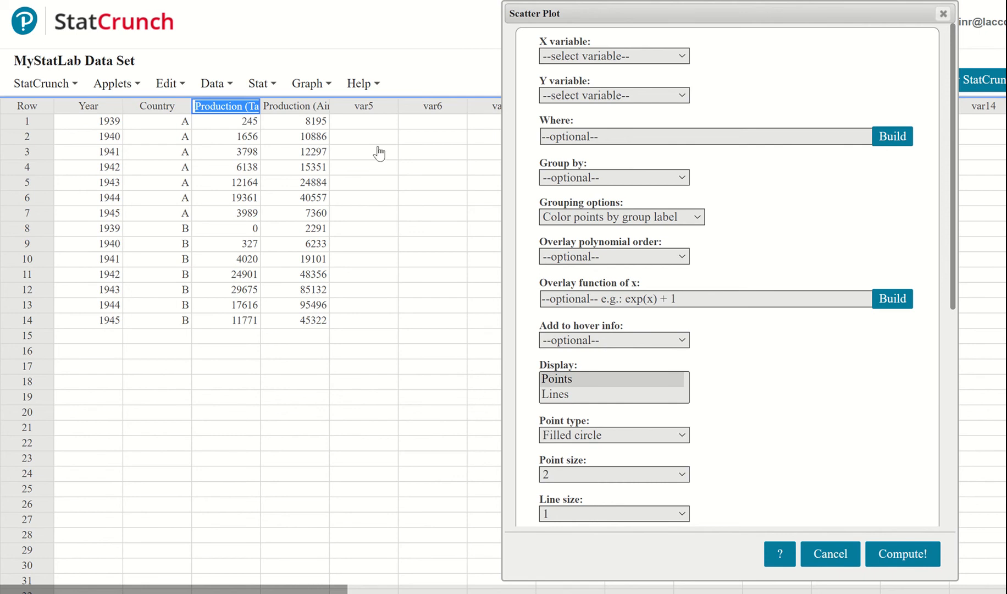
type("T")
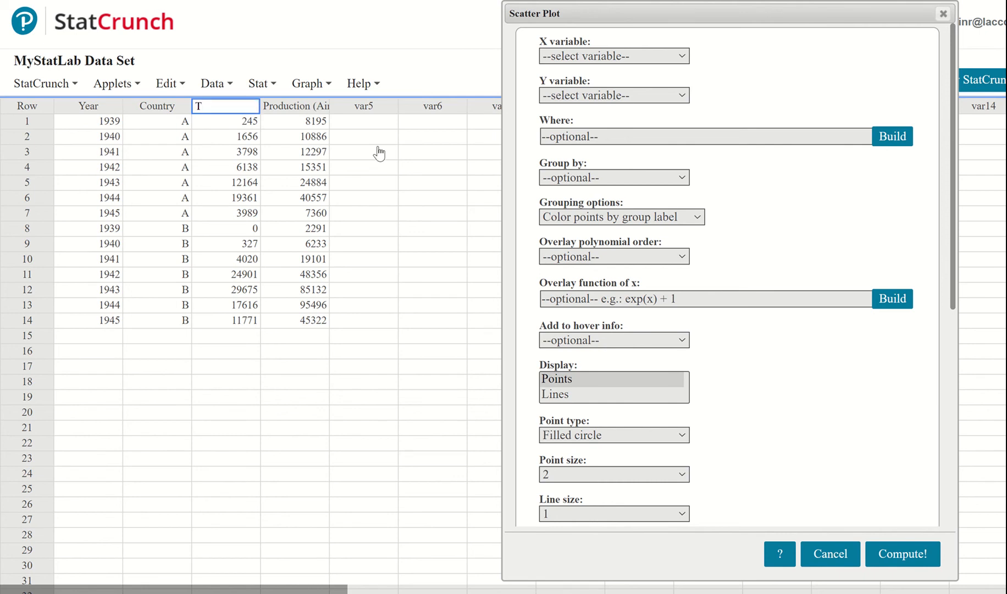
left_click(307, 104)
type("A")
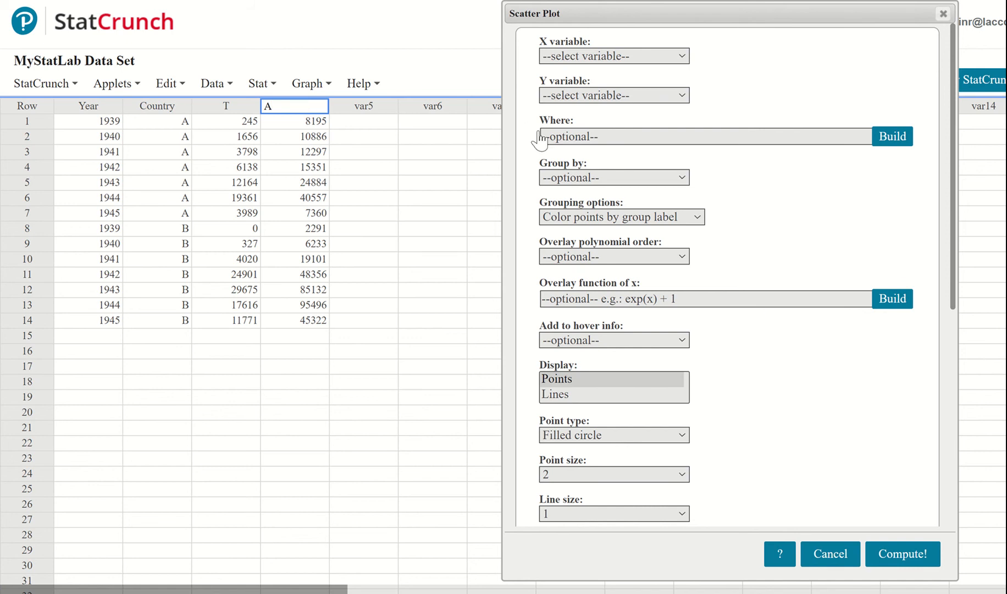
left_click(778, 33)
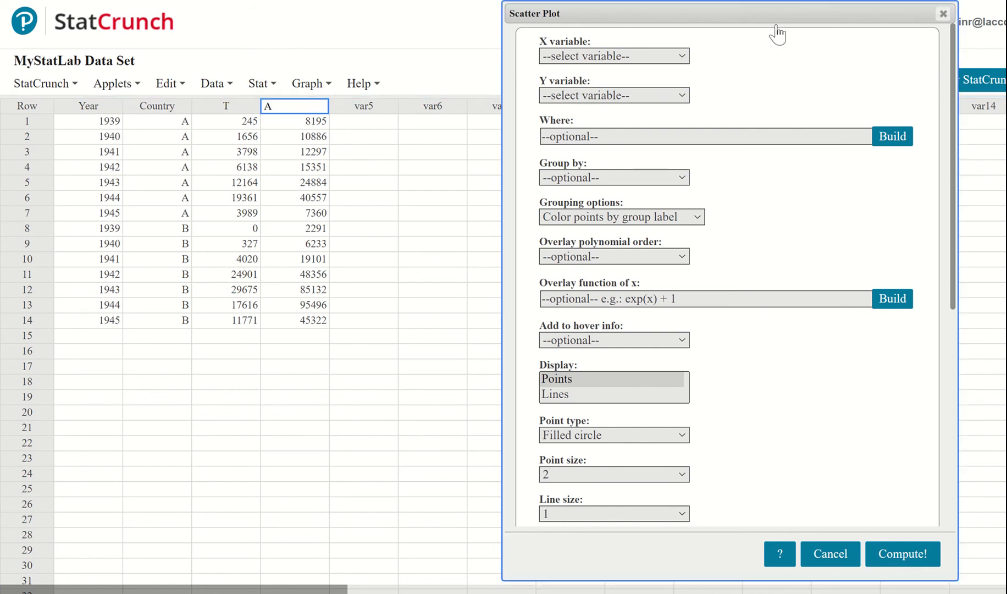
Compute a scatter plot with T as the X variable and A as the Y variable, grouped by Country
left_click(591, 57)
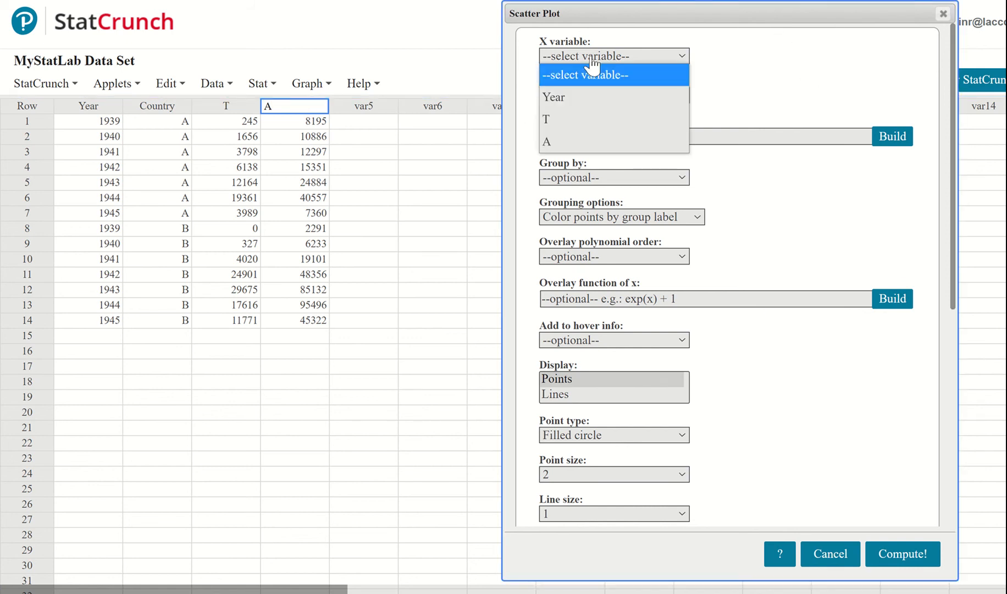
left_click(593, 124)
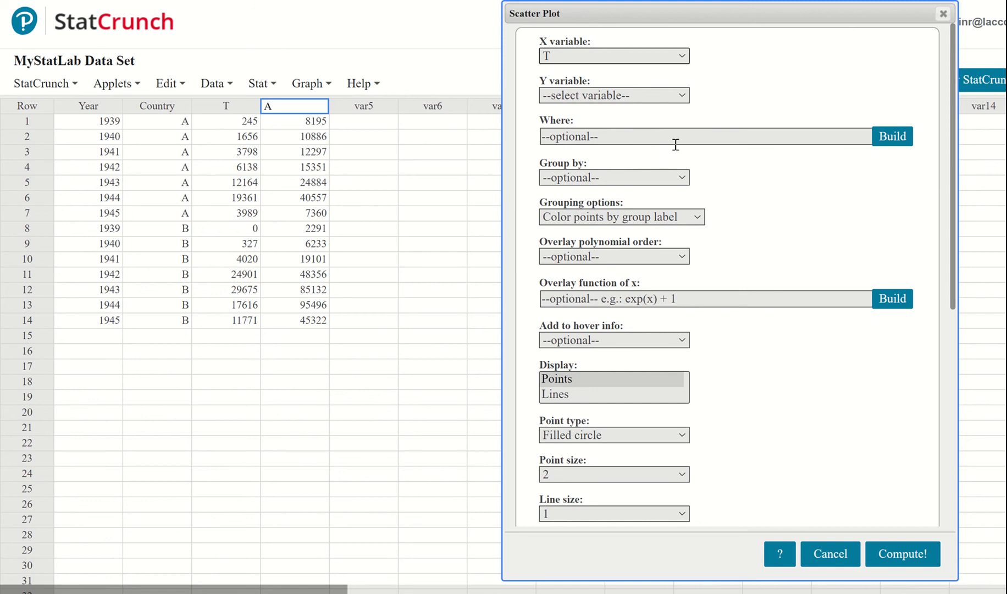
left_click(629, 99)
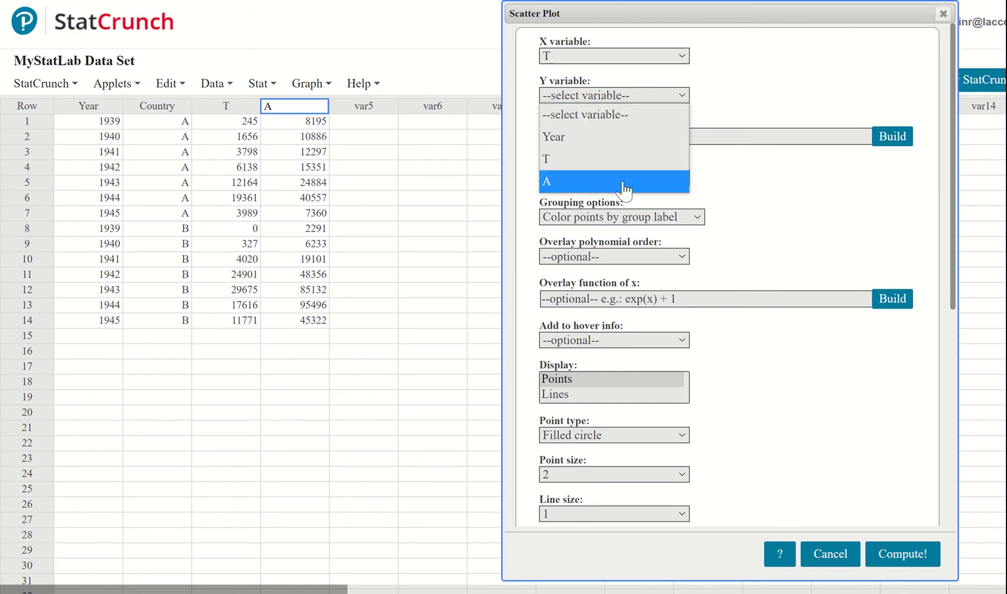
left_click(625, 187)
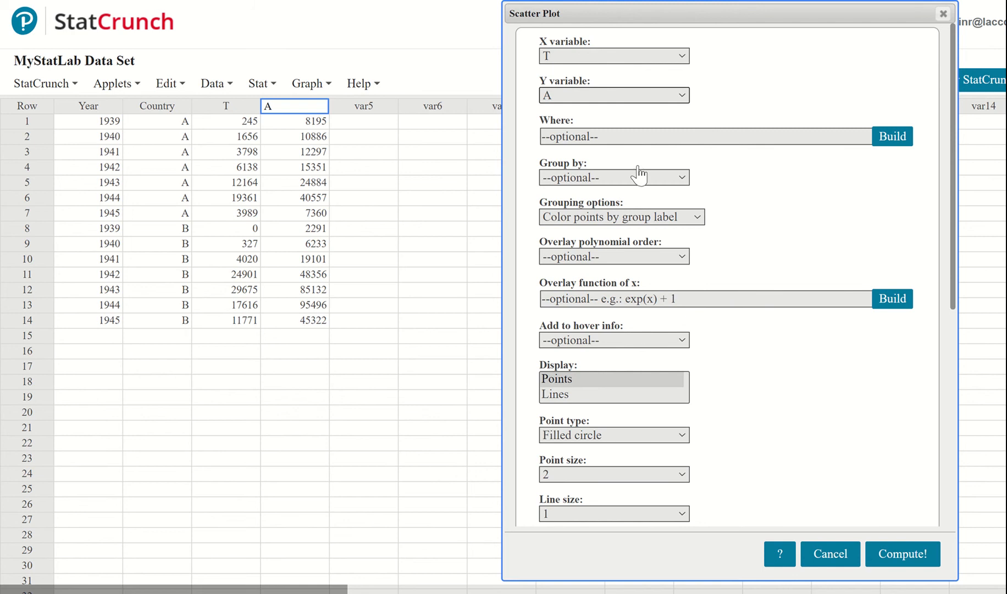
left_click(621, 177)
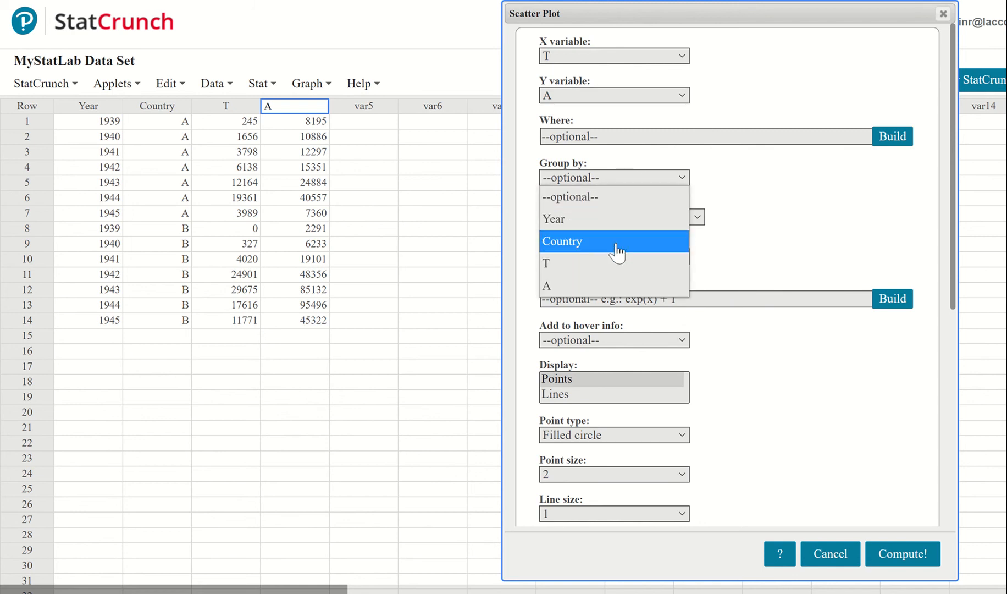
left_click(617, 252)
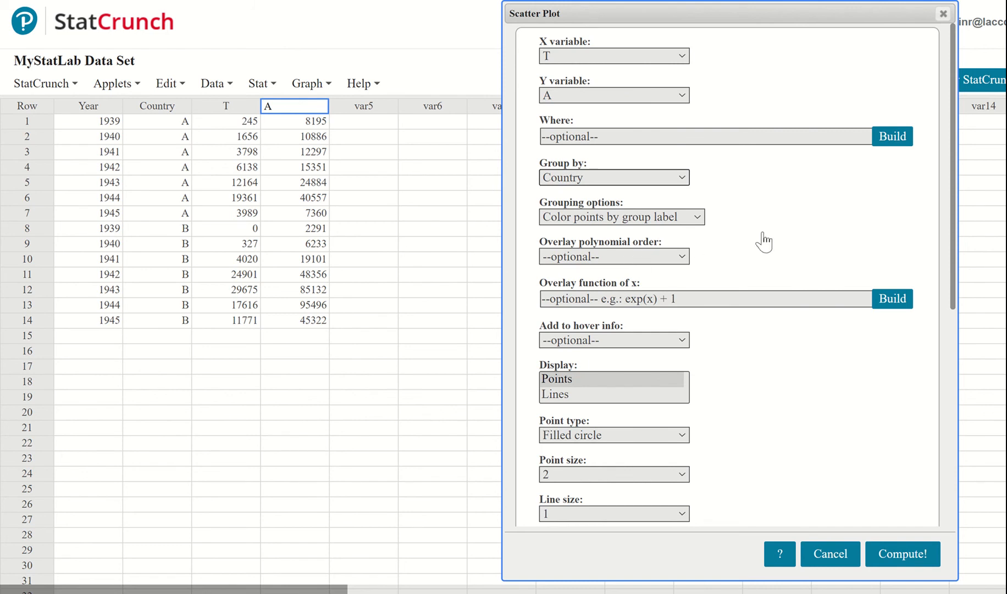
scroll(799, 390, "down", 3)
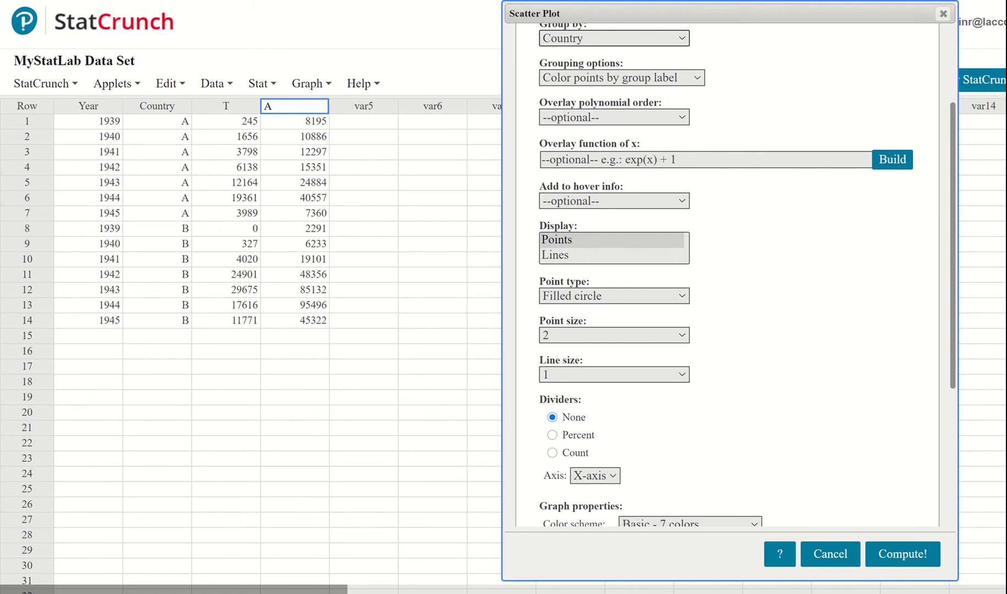
scroll(727, 275, "up", 3)
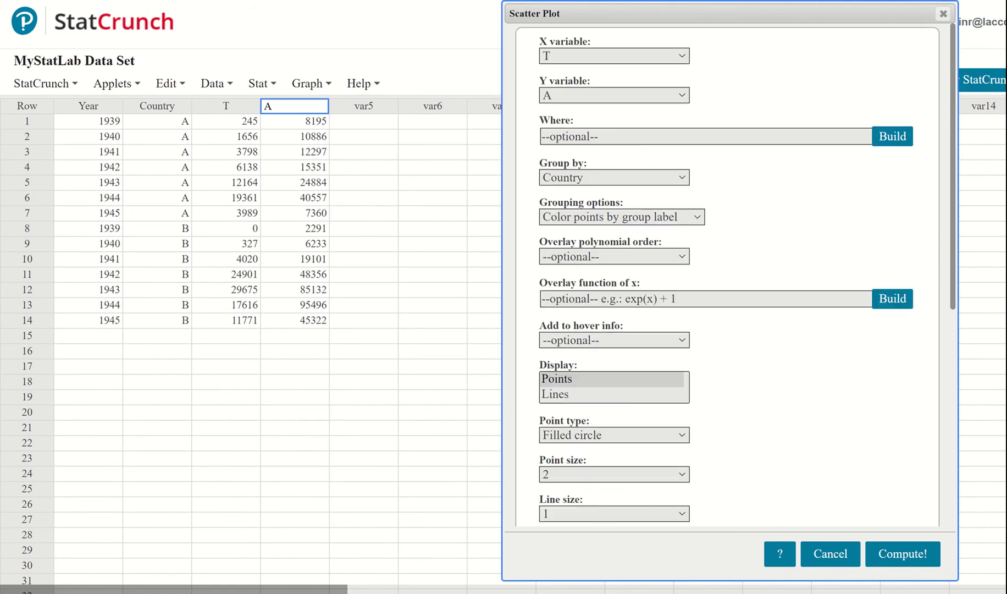
left_click(924, 555)
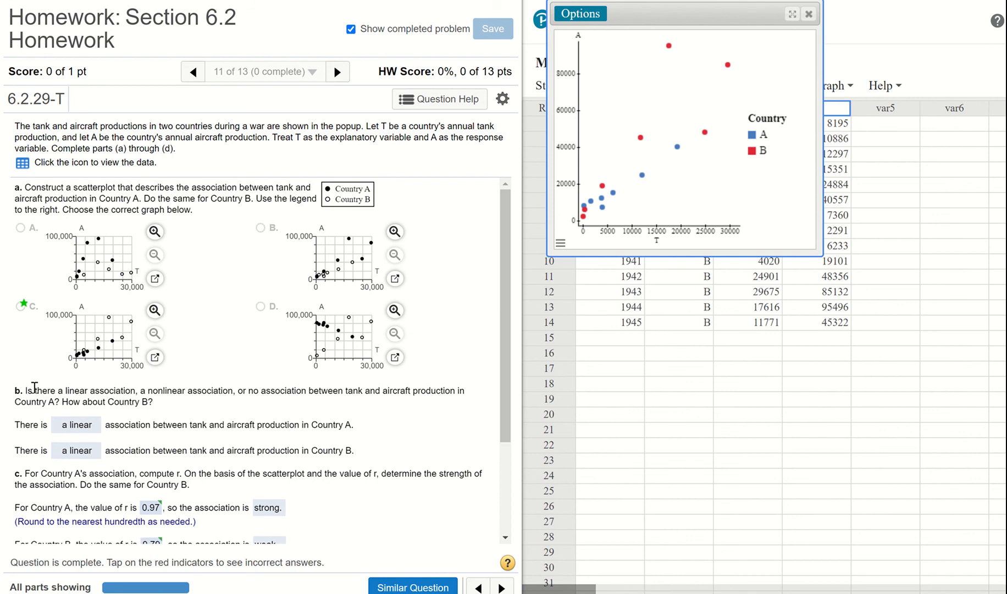
Review the homework question parts and production data table alongside the scatter plot, and dismiss the graph window
scroll(237, 391, "down", 3)
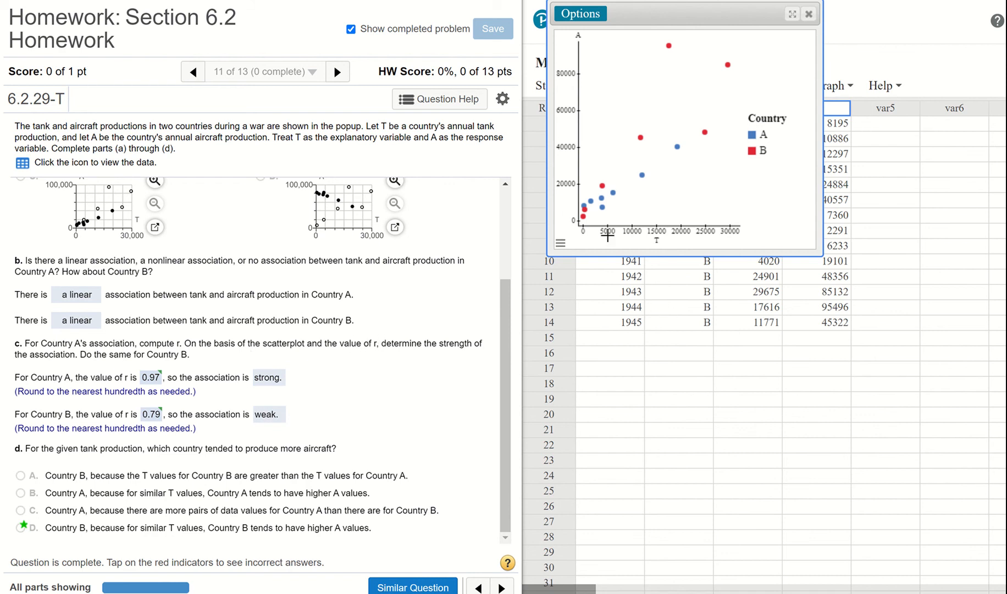
scroll(270, 253, "up", 3)
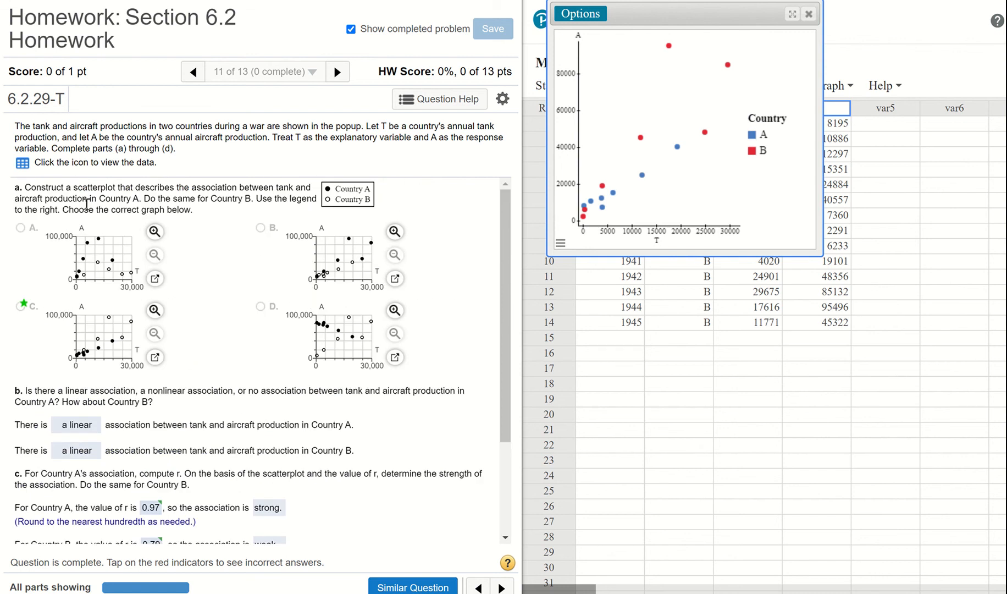
left_click(23, 163)
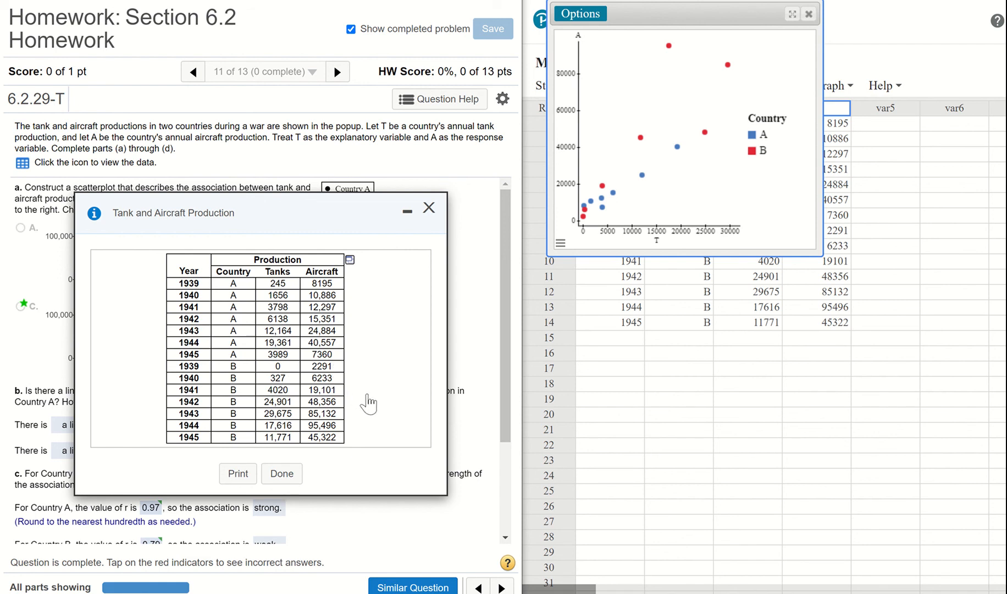
left_click(284, 476)
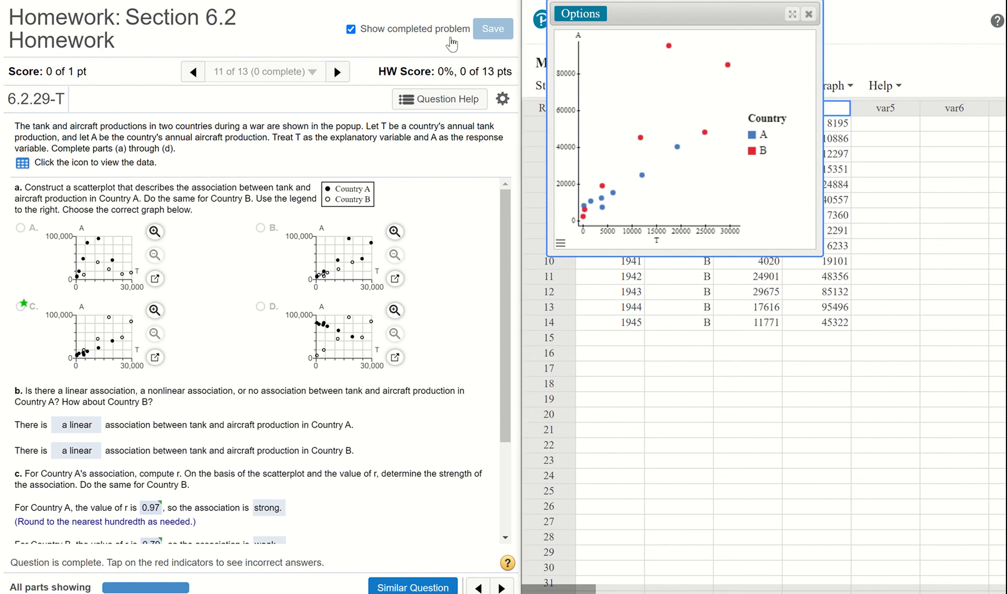
left_click(810, 15)
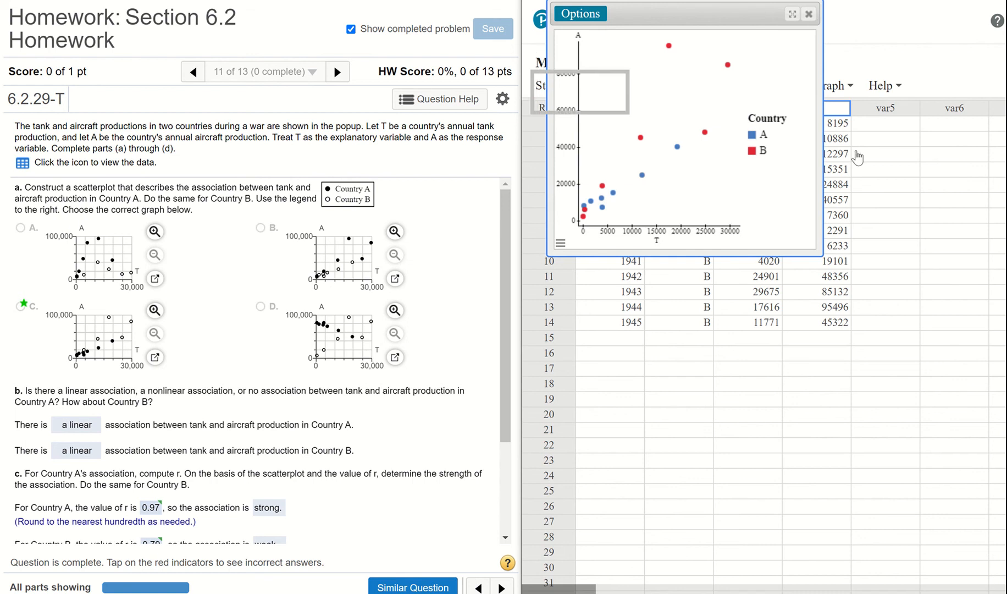
Clear the stray row 19 selection and delete the Country B 1939 entries in row 8
left_click(780, 87)
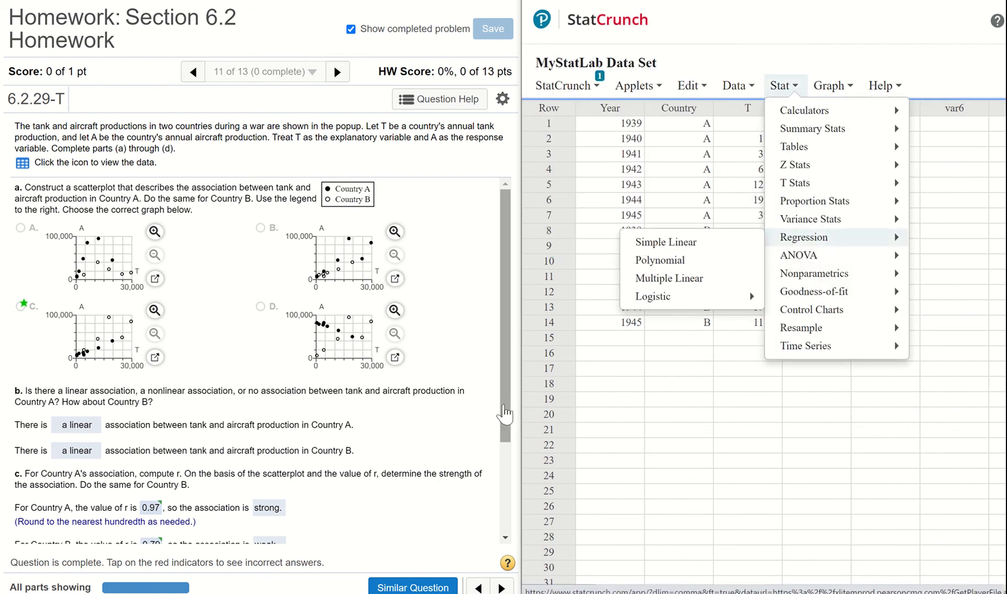
left_click(560, 400)
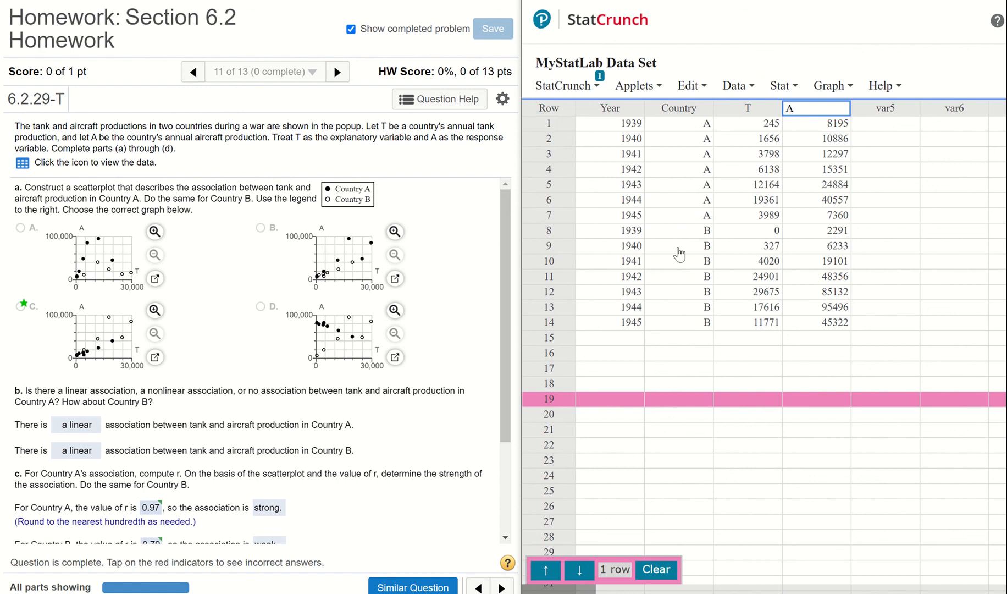
left_click(640, 230)
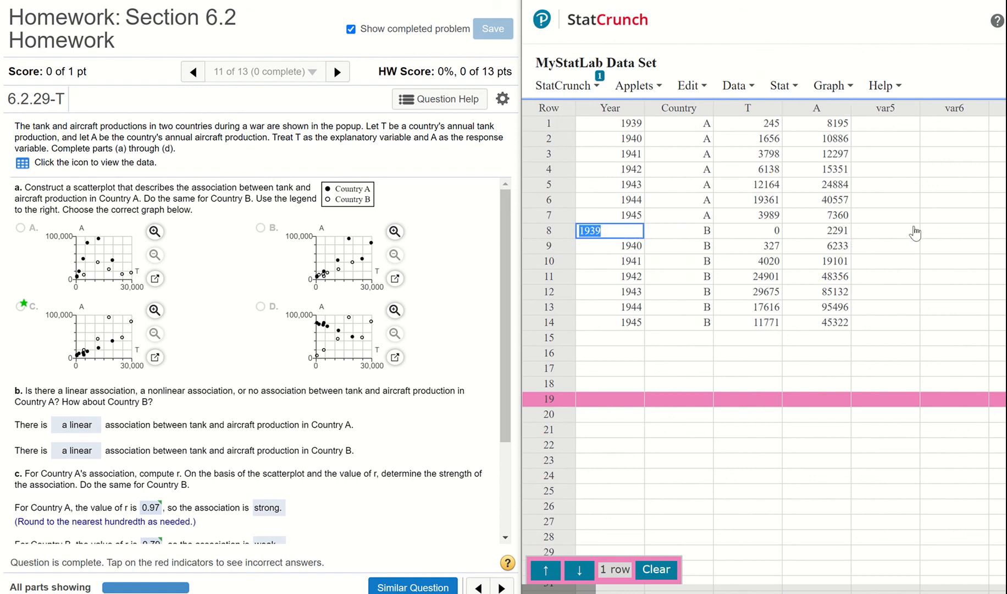
left_click(660, 575)
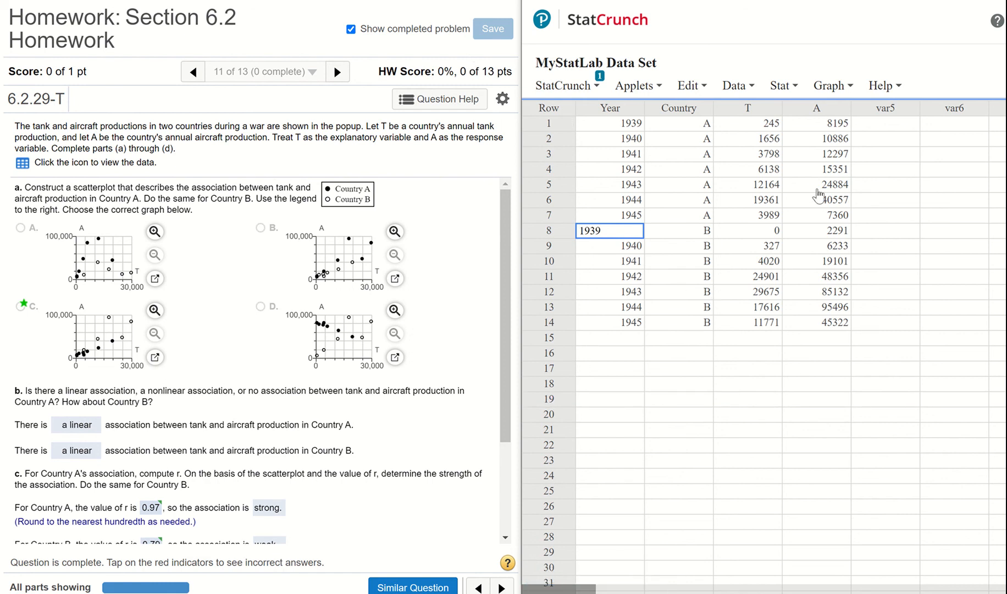
left_click(847, 228, "shift")
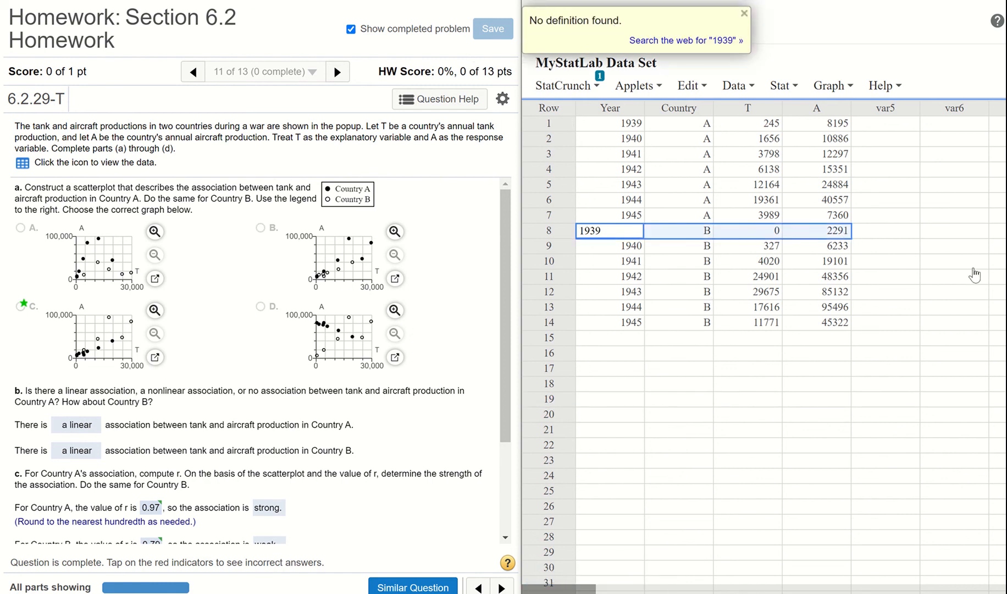
key("Delete")
Move the Country B data for 1940 to 1945 up one row so it starts in row 8
left_click(637, 249)
left_click(844, 326, "shift")
key("ctrl+c")
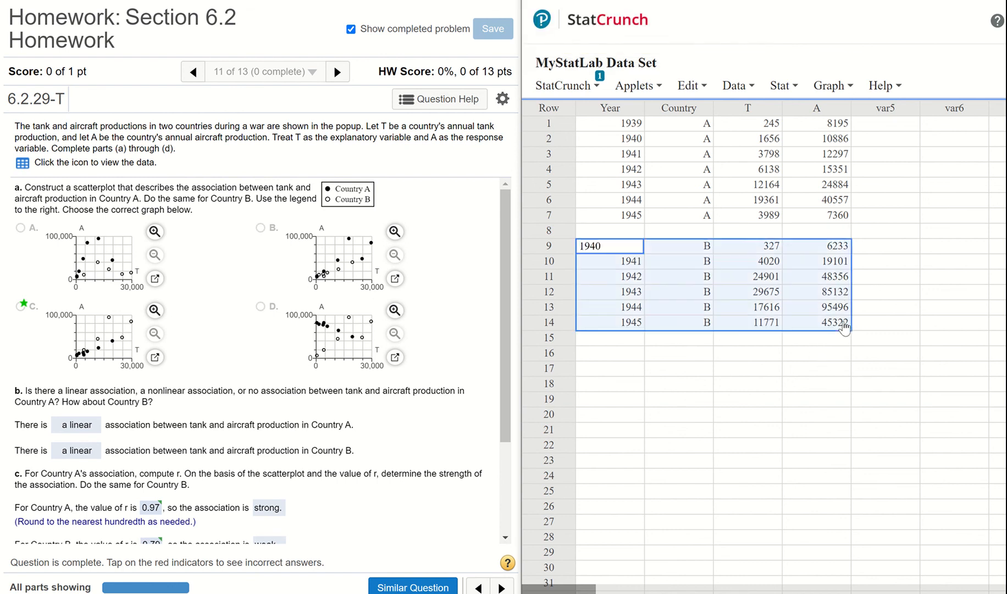
key("Delete")
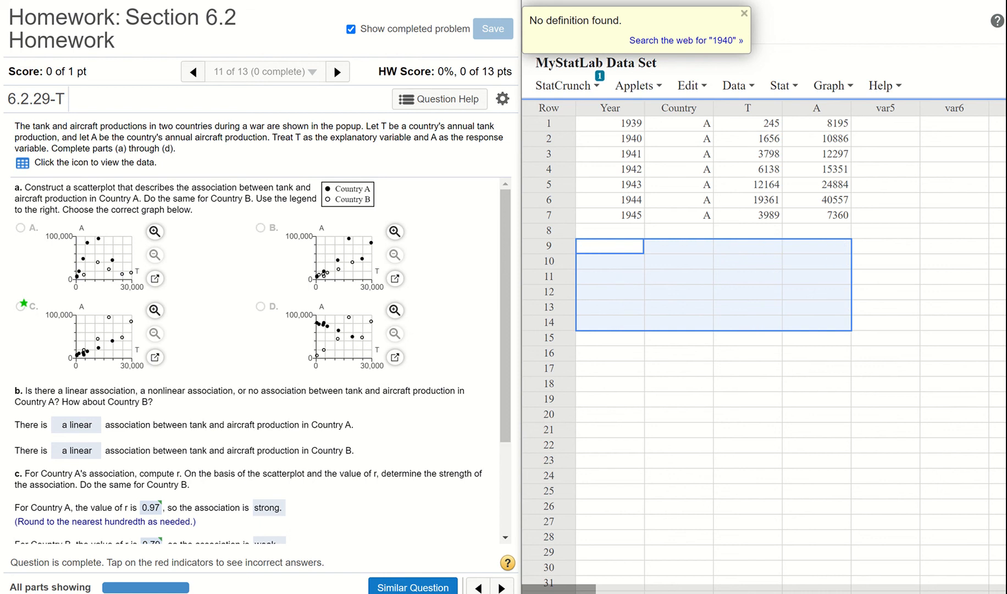
left_click(638, 231)
key("ctrl+v")
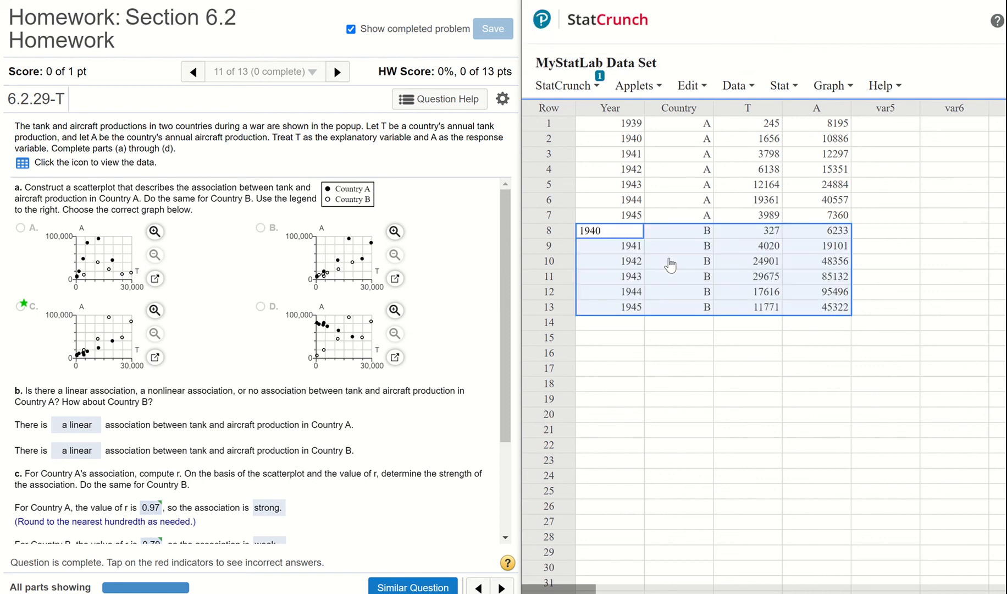
left_click(736, 369)
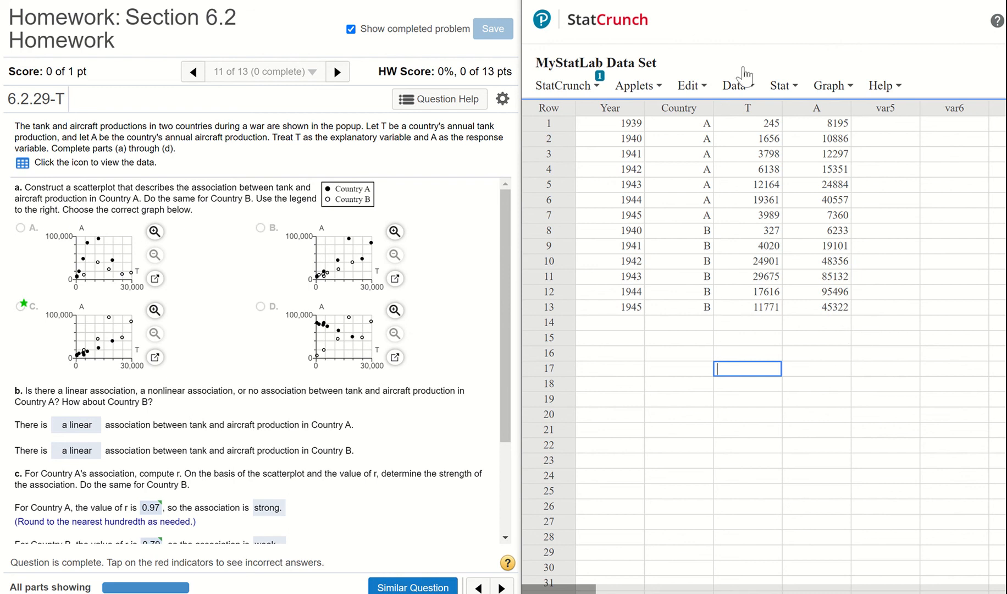
Set up a simple linear regression with T as the X variable and A as the Y variable
left_click(779, 86)
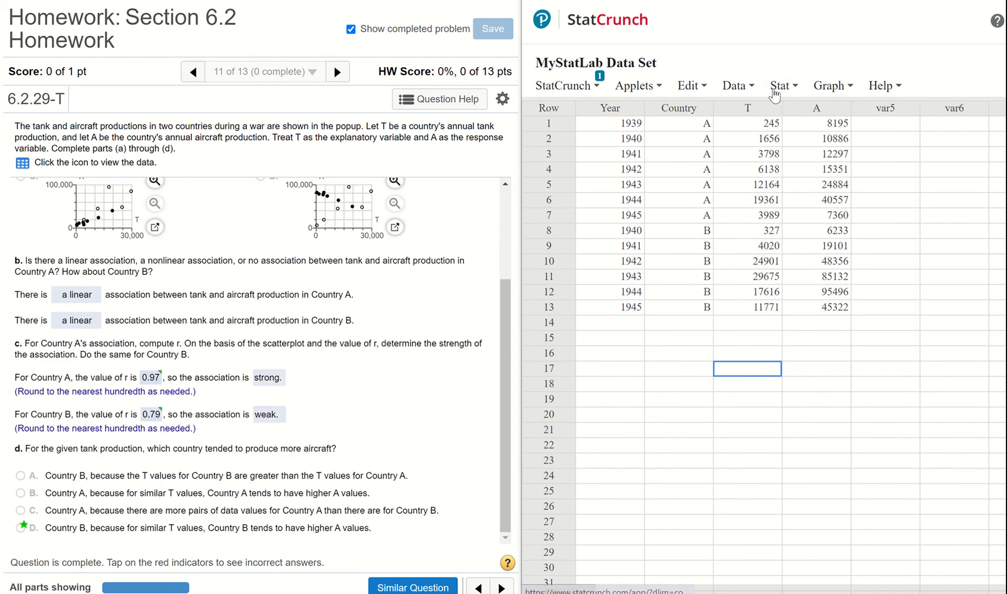
left_click(782, 88)
mouse_move(797, 238)
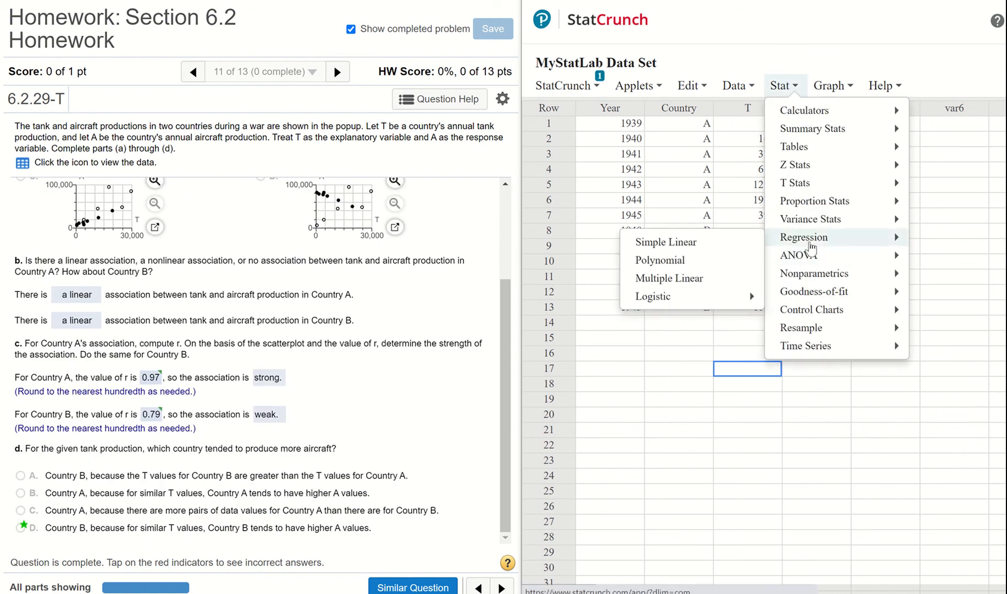
left_click(690, 248)
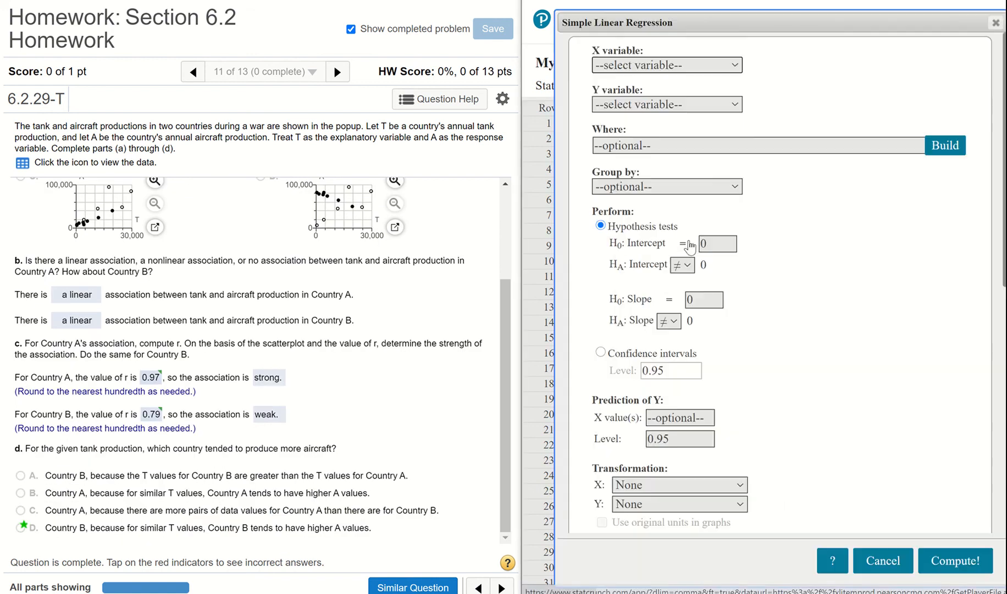
left_click(668, 66)
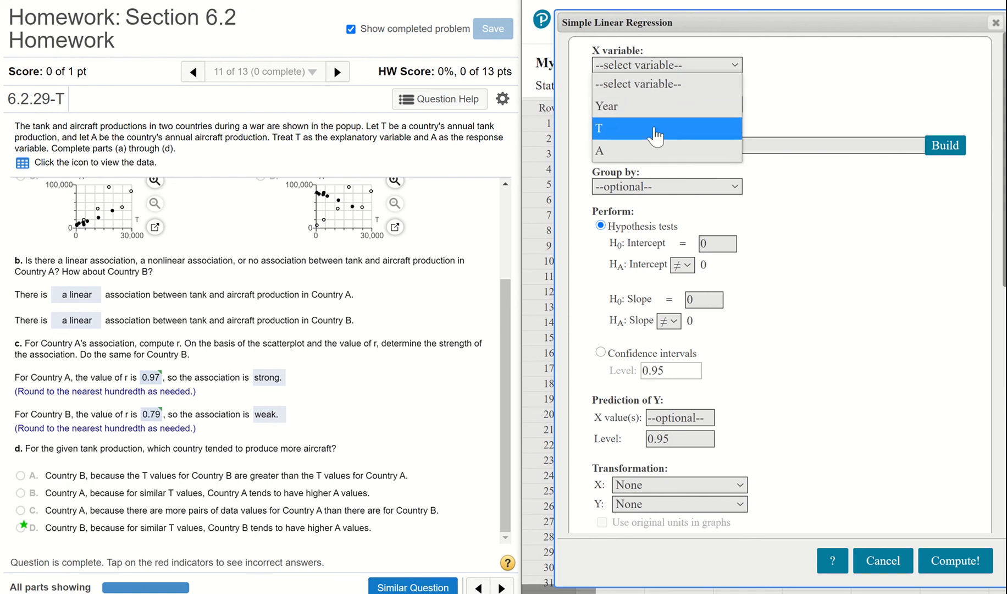
left_click(656, 132)
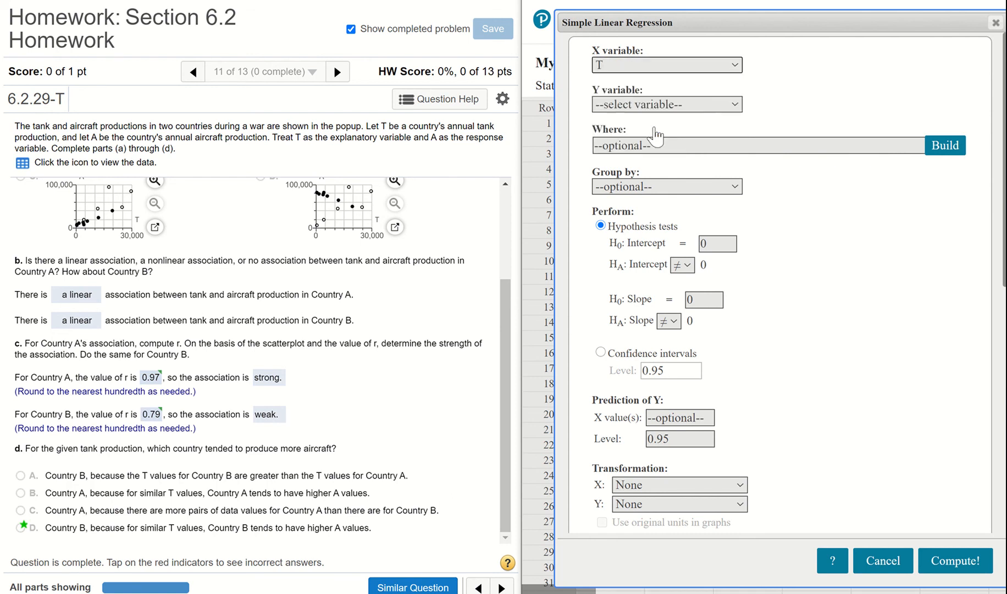
left_click(725, 107)
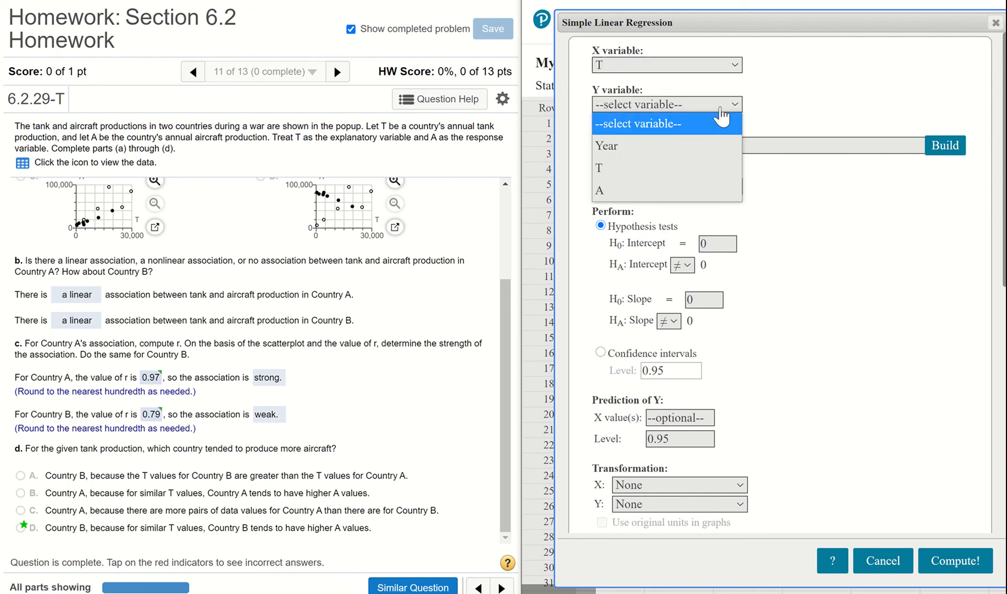
left_click(712, 191)
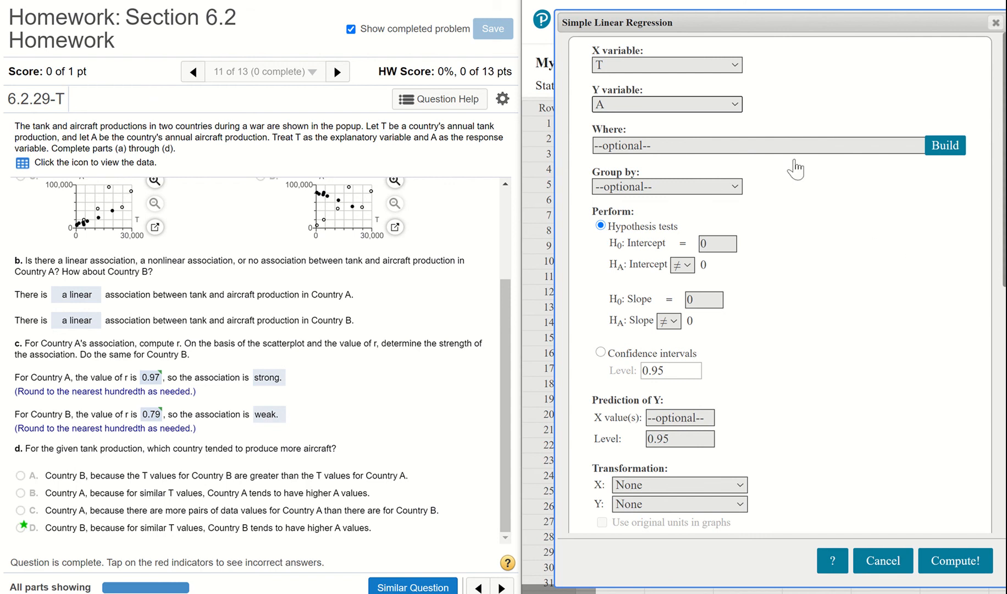
Group the regression by Country and compute it with the other options left at their defaults
left_click(687, 188)
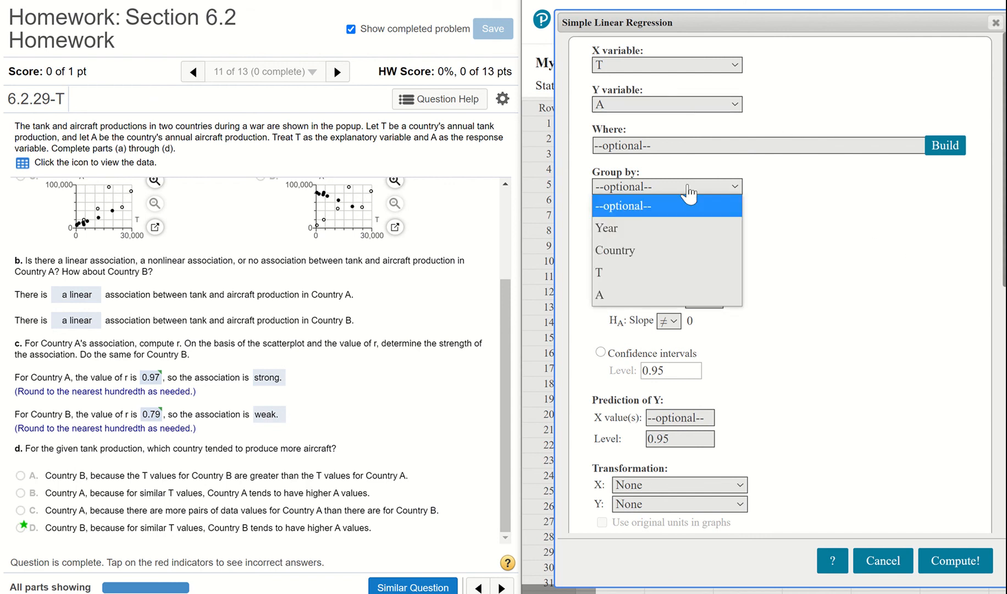
left_click(677, 254)
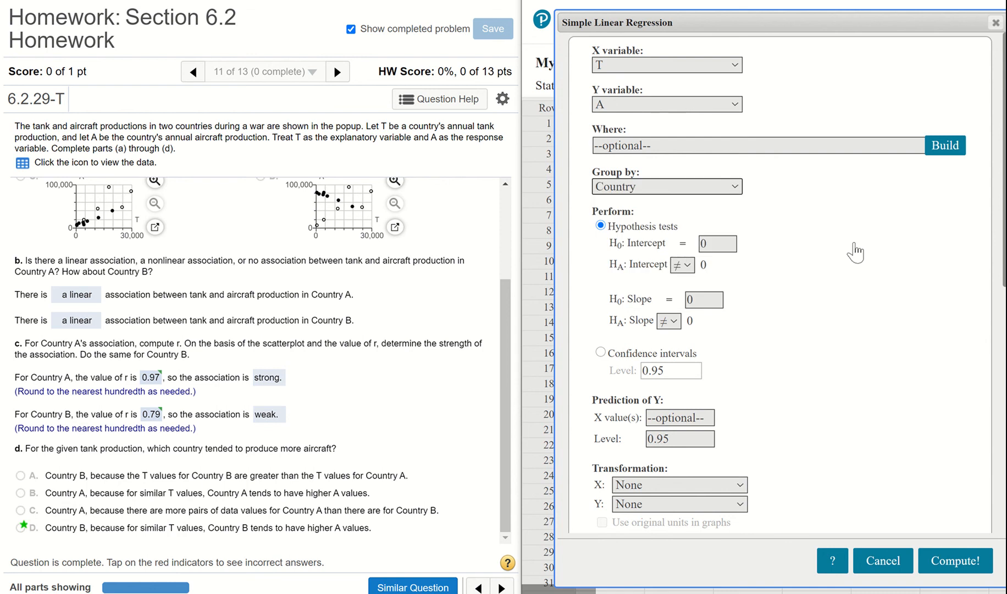
scroll(857, 252, "down", 5)
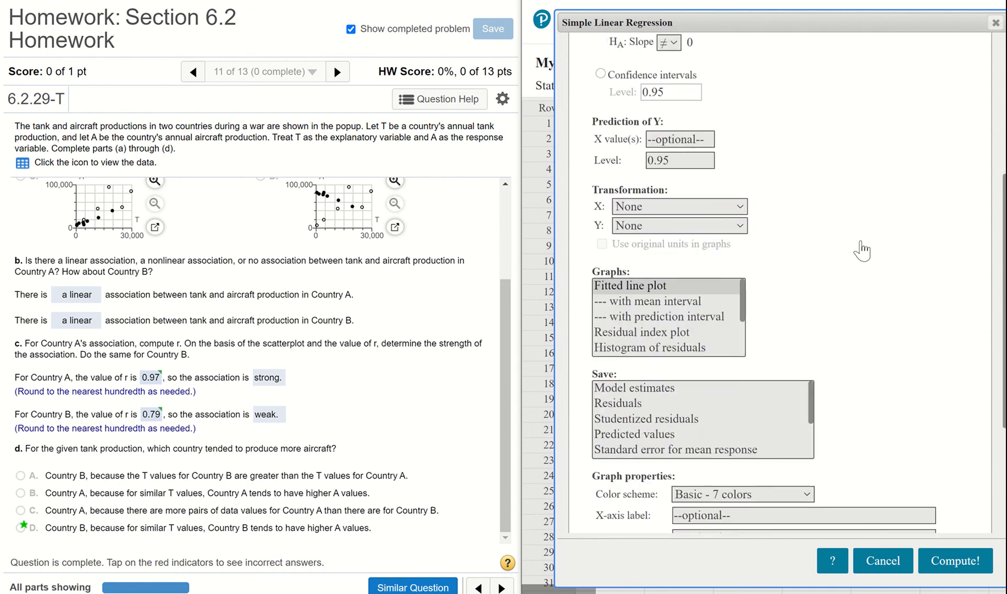
scroll(862, 251, "down", 3)
scroll(862, 251, "down", 2)
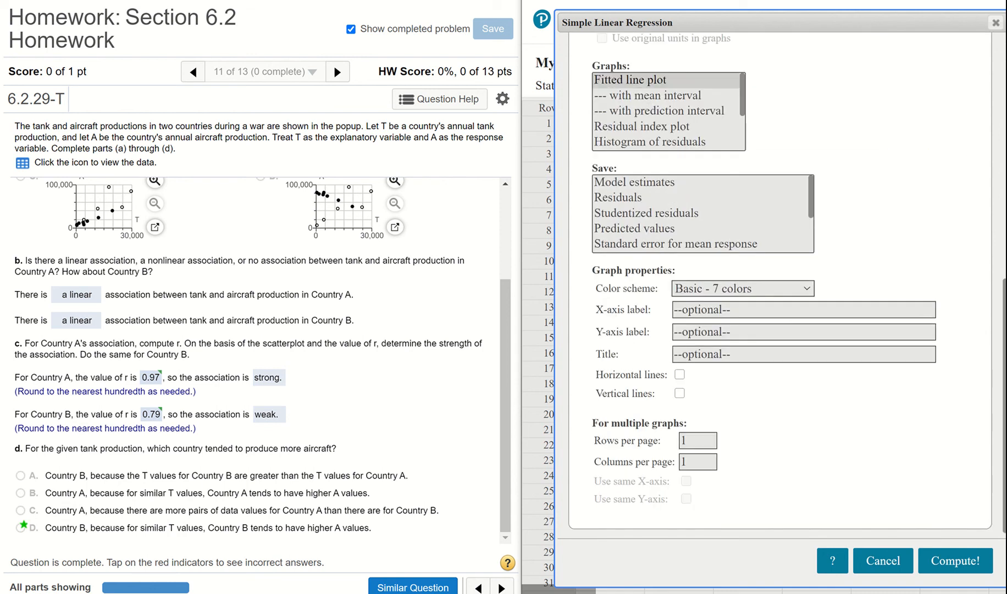
left_click(955, 560)
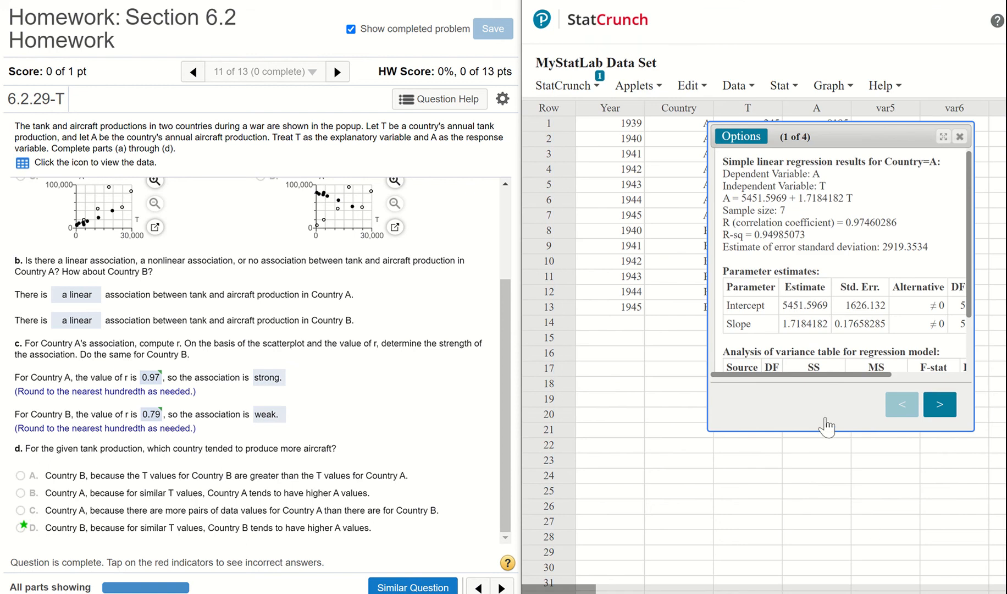
Enlarge the regression results to read the correlation coefficients for Country A and Country B, and close the results window
left_click_drag(839, 132, 661, 99)
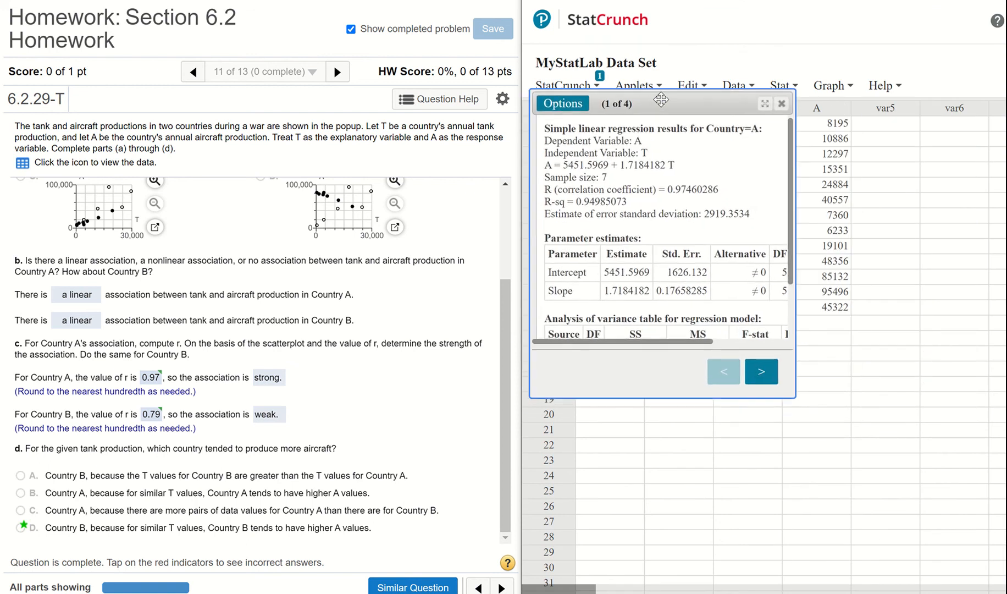
left_click_drag(868, 421, 983, 490)
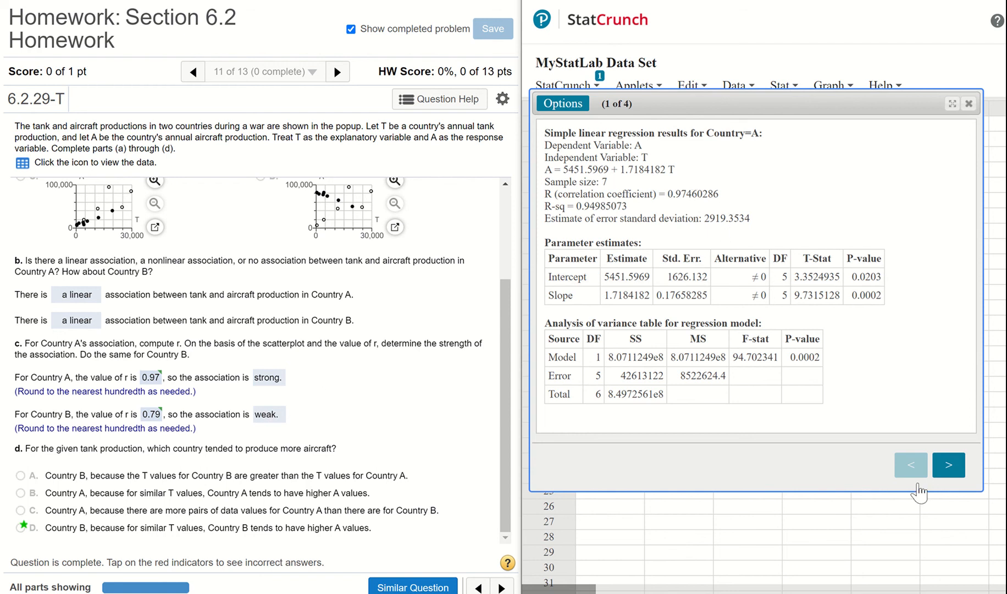
left_click(941, 469)
left_click(942, 469)
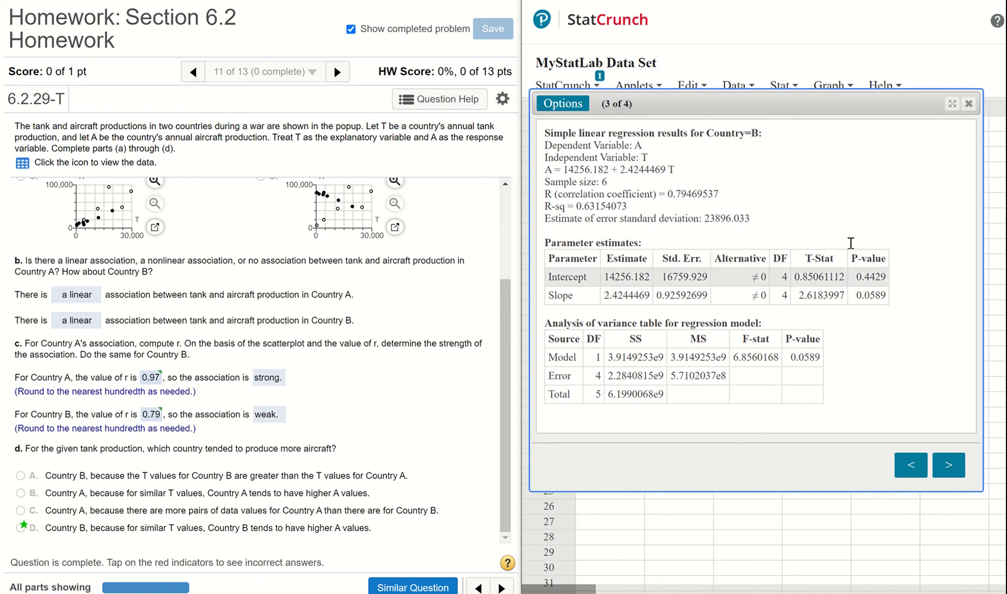
left_click(969, 105)
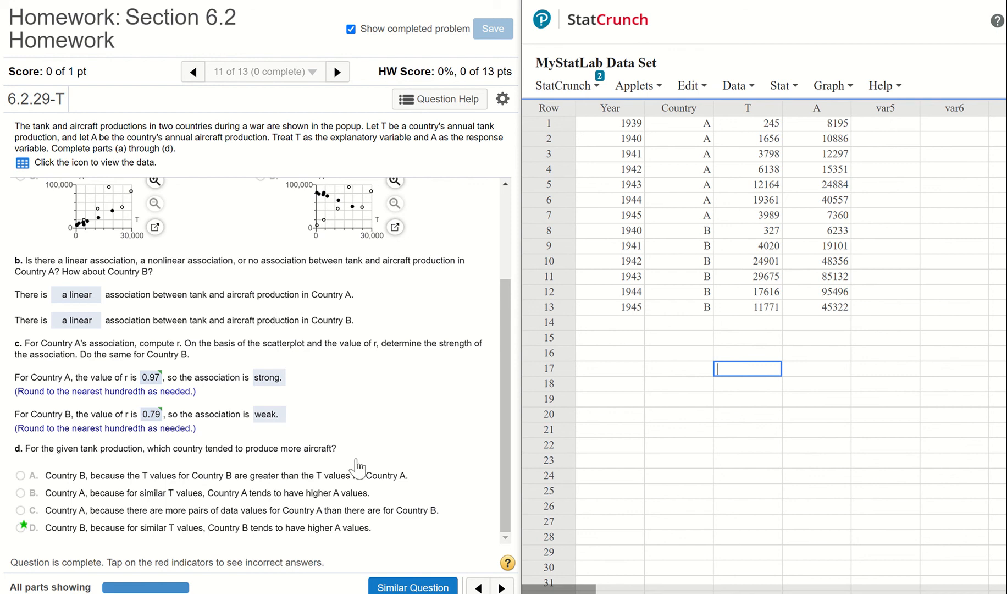
Reopen the hidden scatter plot for T and A to compare aircraft production between the two countries
left_click(583, 87)
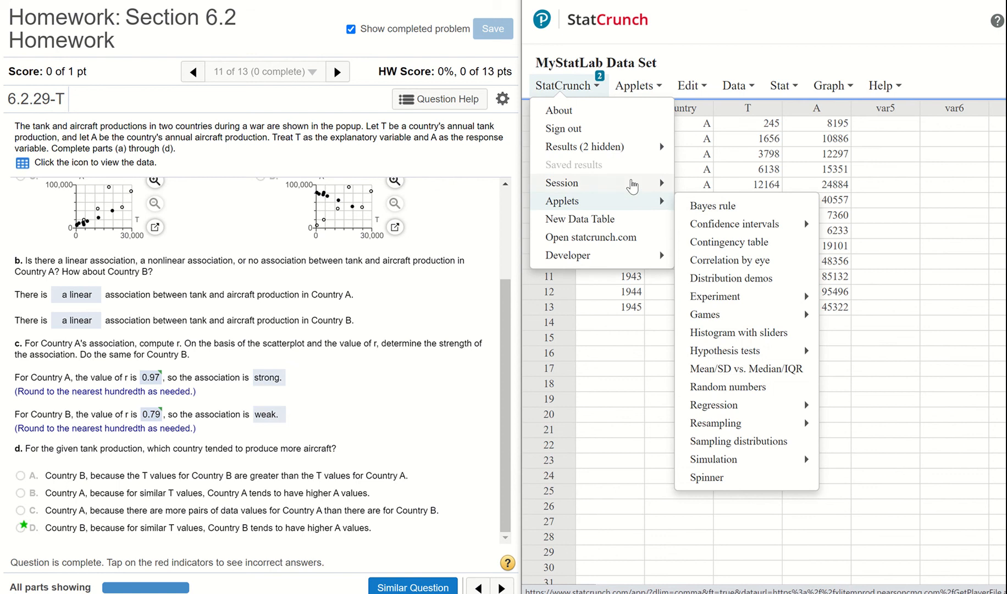
mouse_move(645, 146)
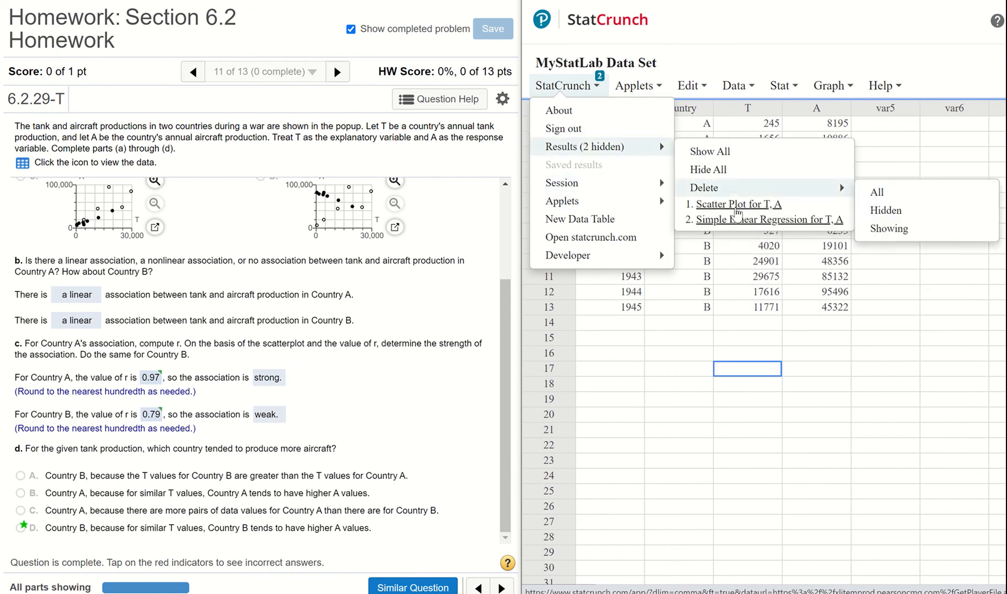
left_click(736, 207)
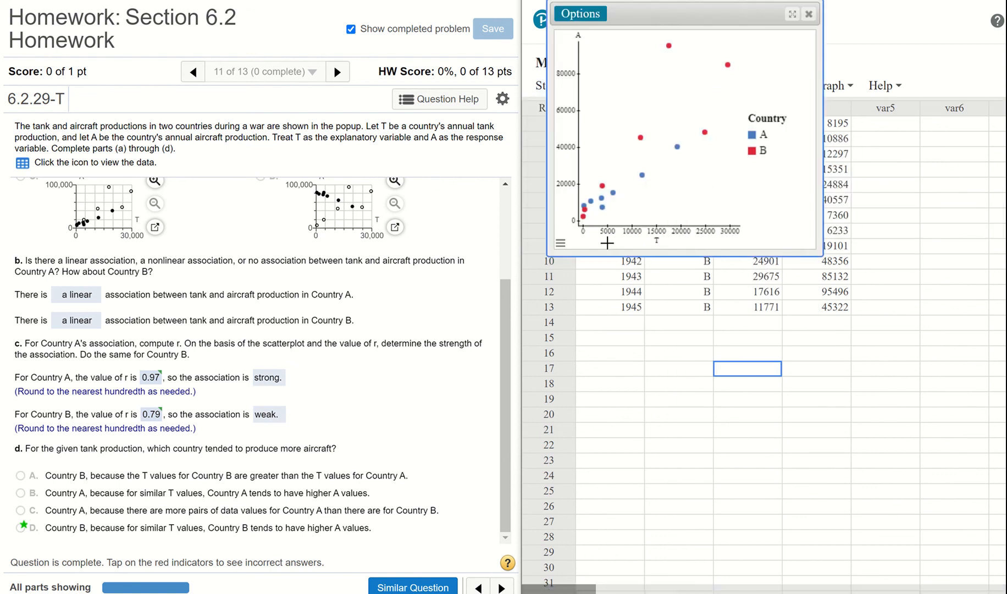